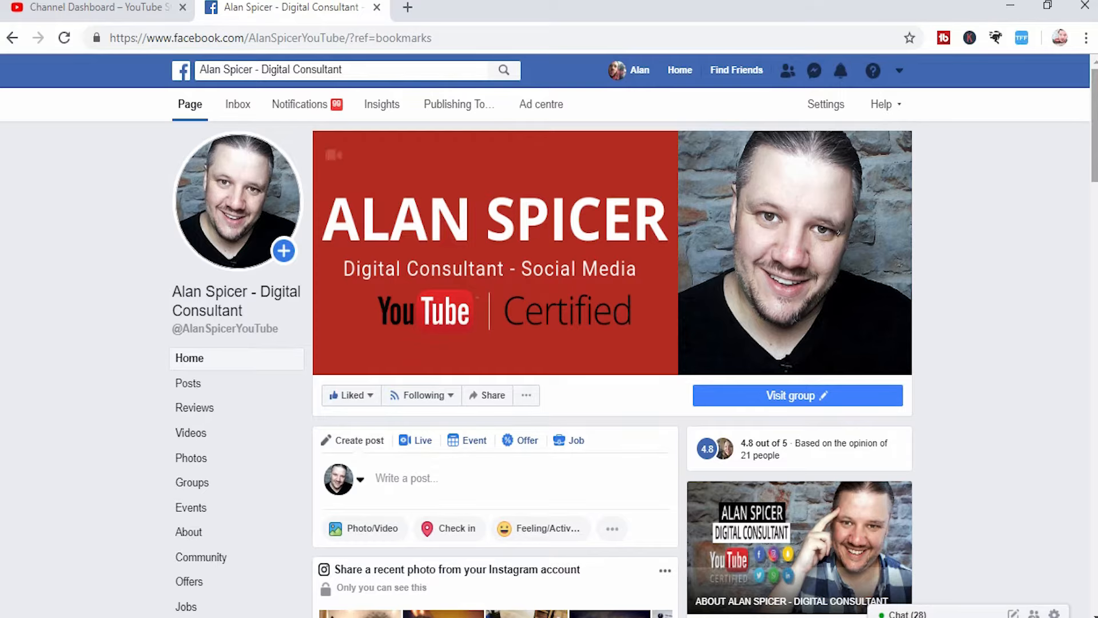
# Step: Open the boost settings for the page's post about bulk editing info cards with TubeBuddy
pyautogui.scroll(-10, 612, 366)
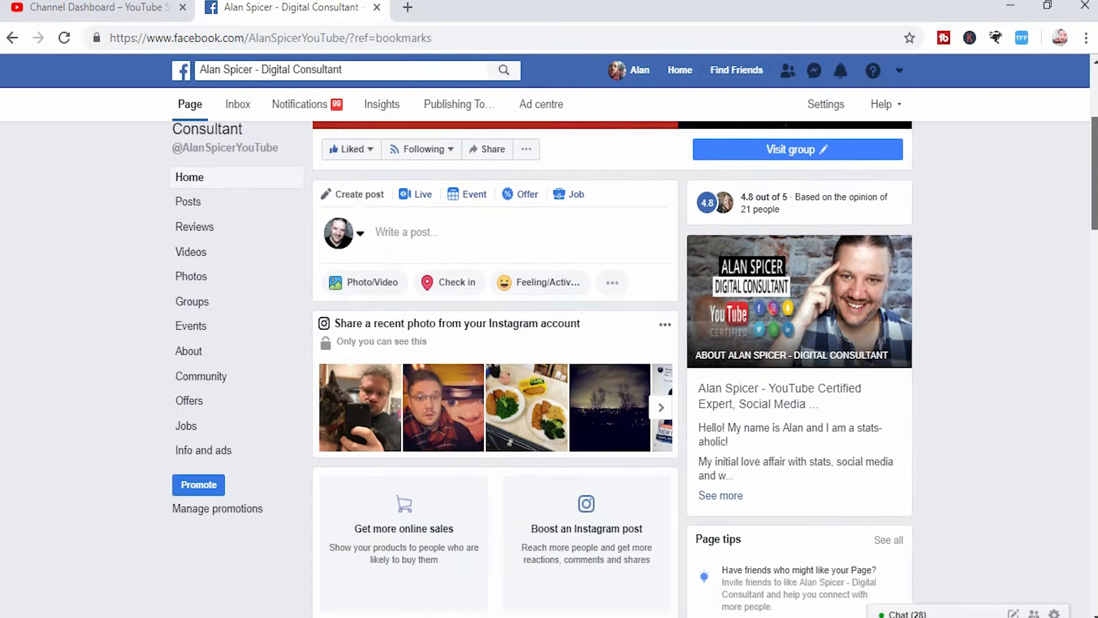
pyautogui.scroll(-3, 612, 366)
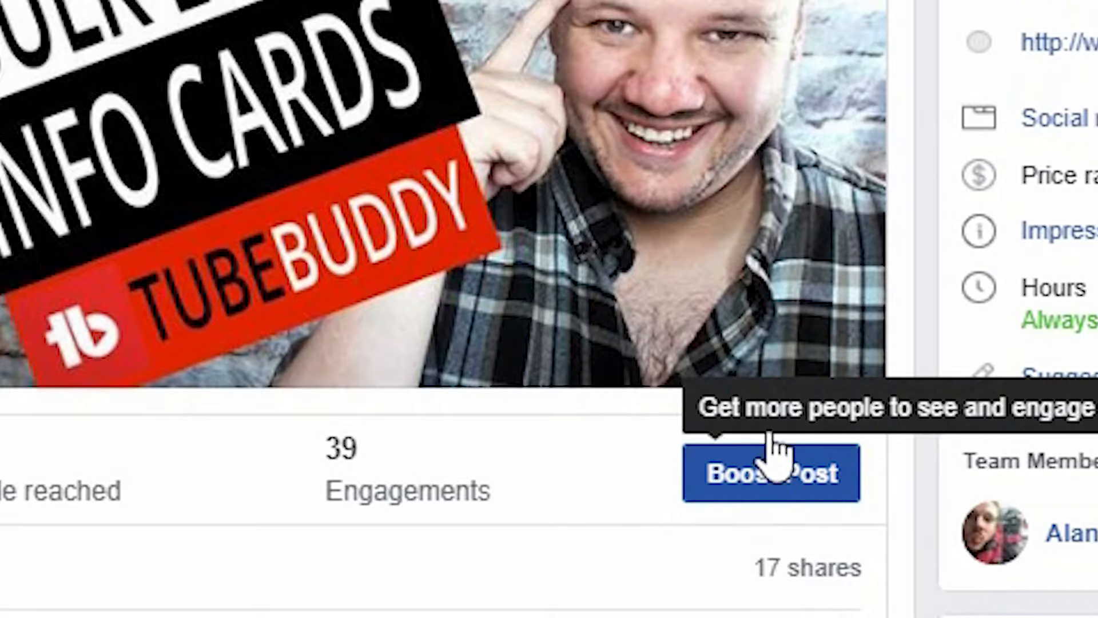
pyautogui.click(732, 491)
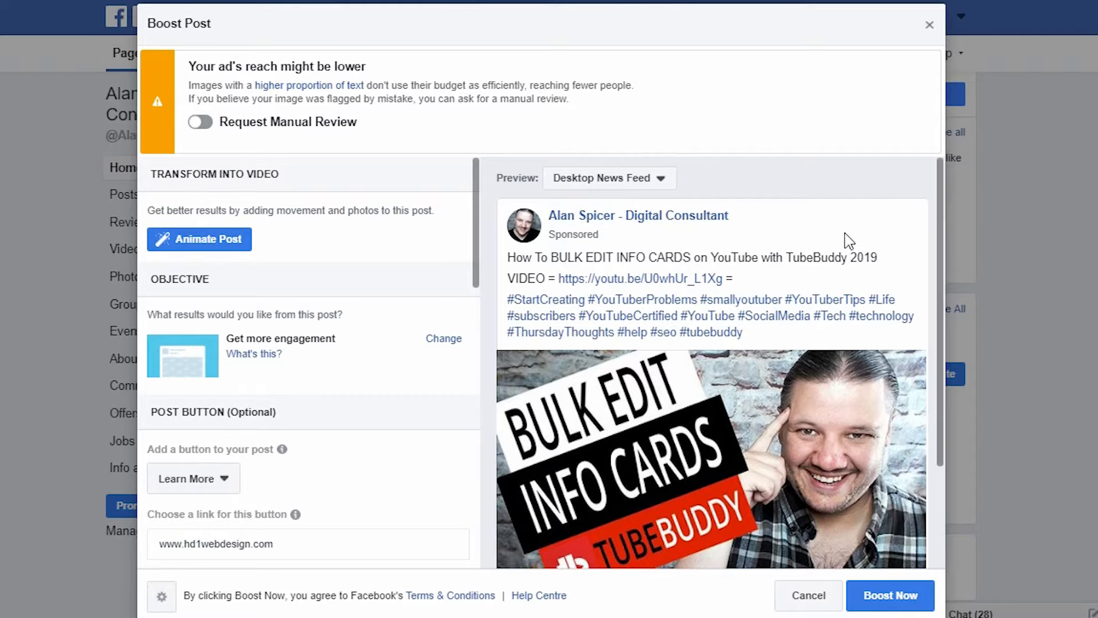
# Step: Preview the boosted post as it appears in the Mobile News Feed and the Instagram feed
pyautogui.click(660, 178)
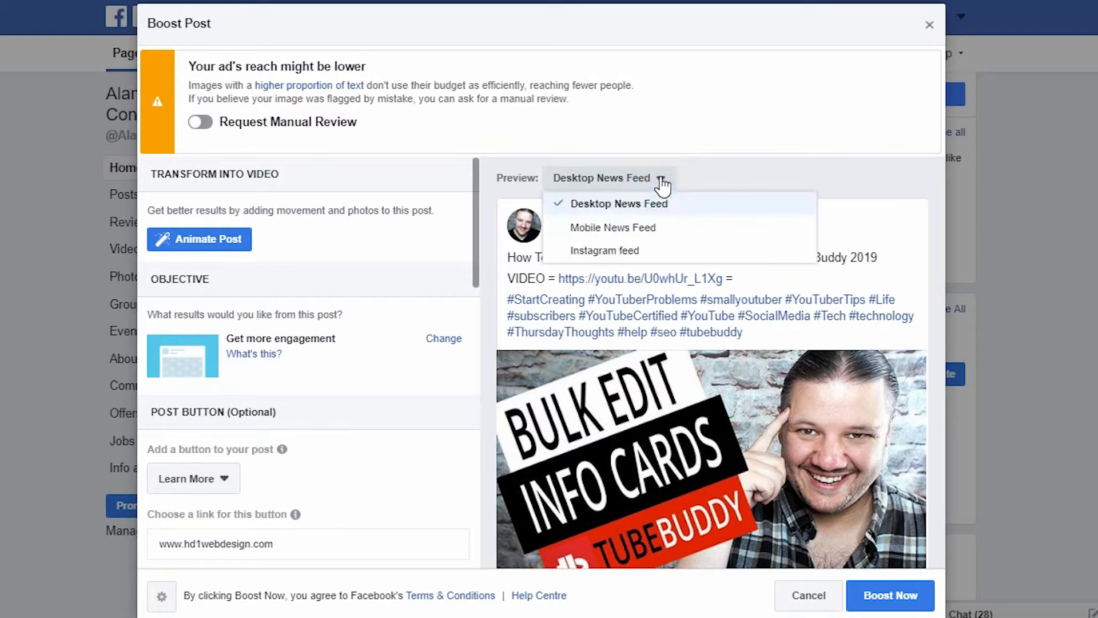
pyautogui.click(642, 226)
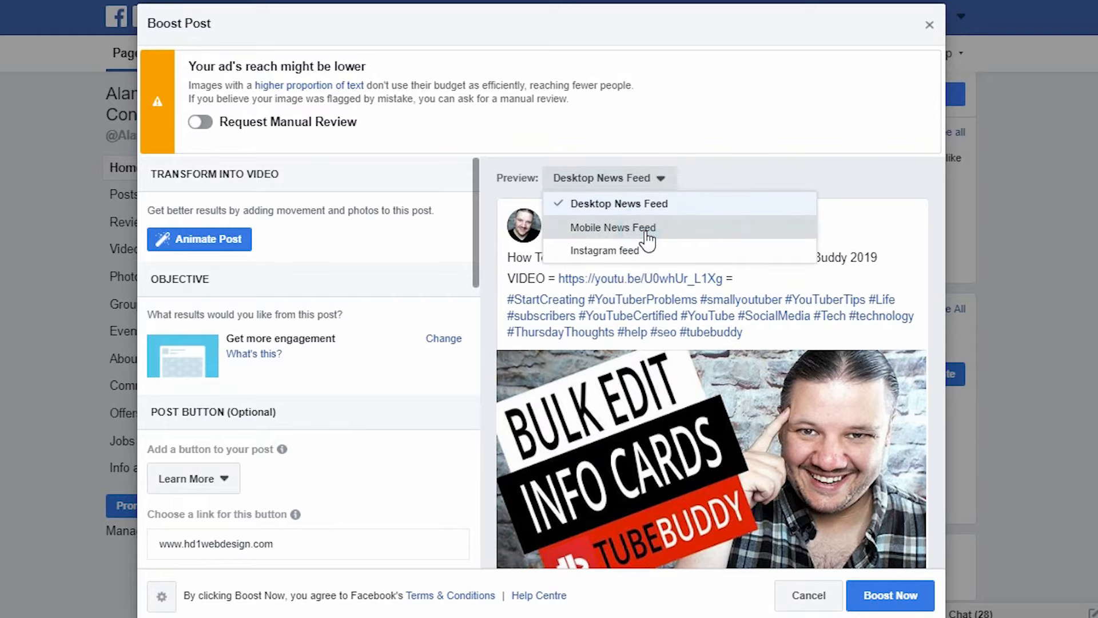
pyautogui.click(634, 180)
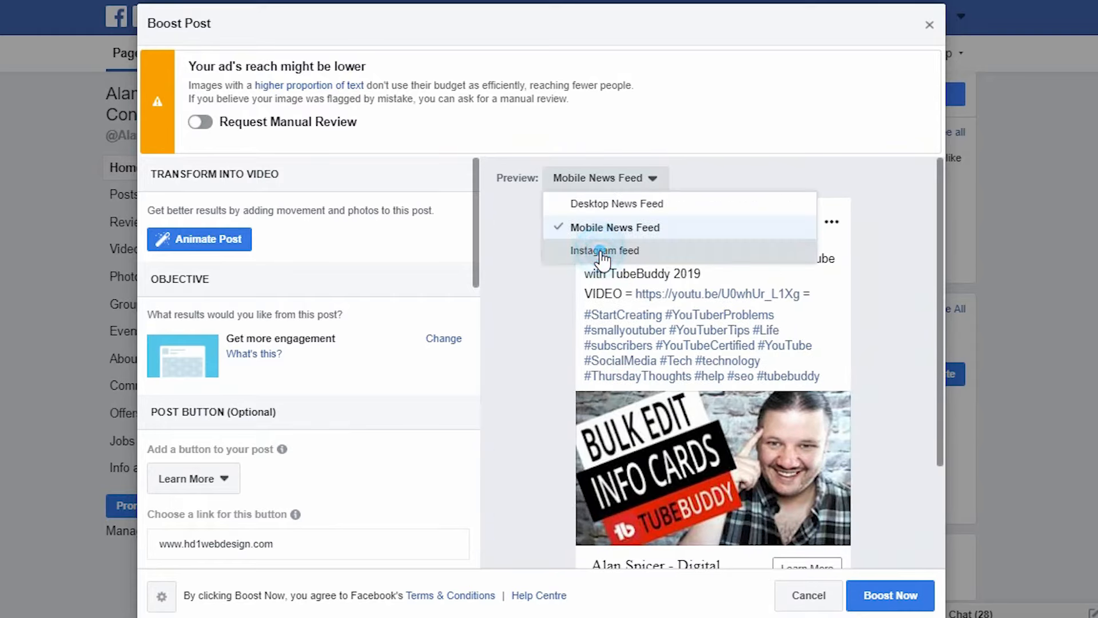
pyautogui.click(598, 249)
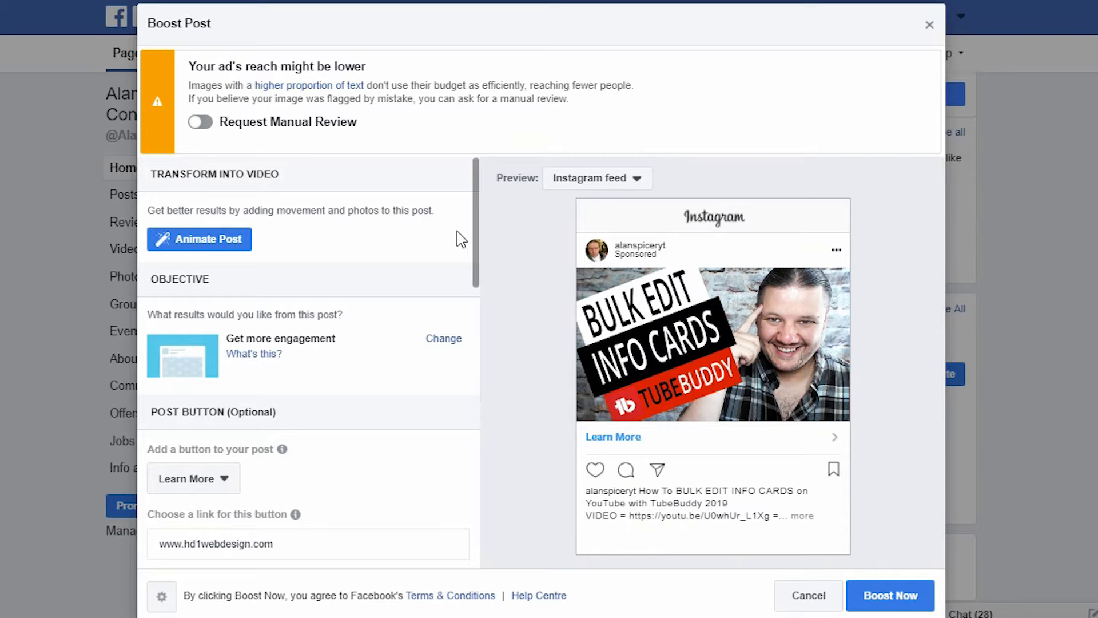
# Step: Set the boosted post's optional call-to-action button to No Button
pyautogui.moveTo(480, 231); pyautogui.dragTo(449, 299)
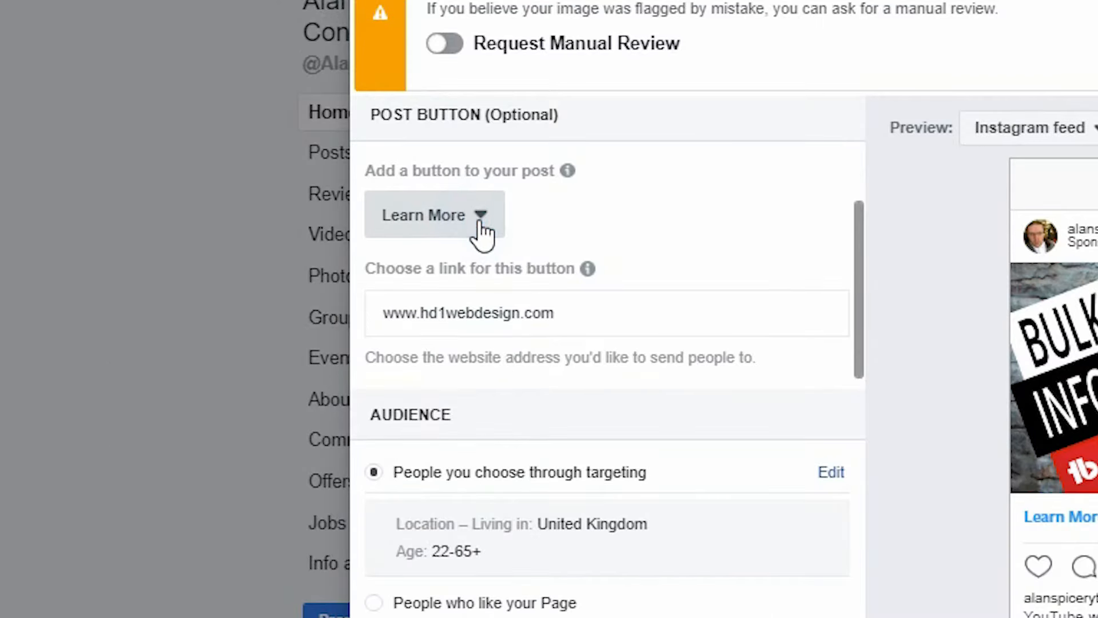
pyautogui.click(482, 232)
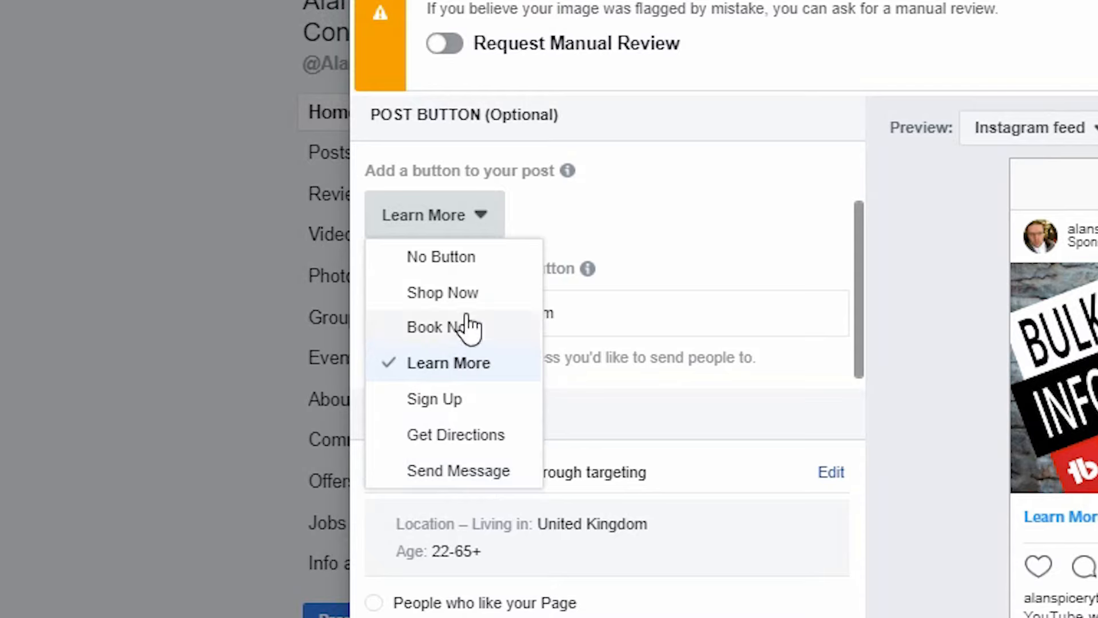
pyautogui.click(432, 262)
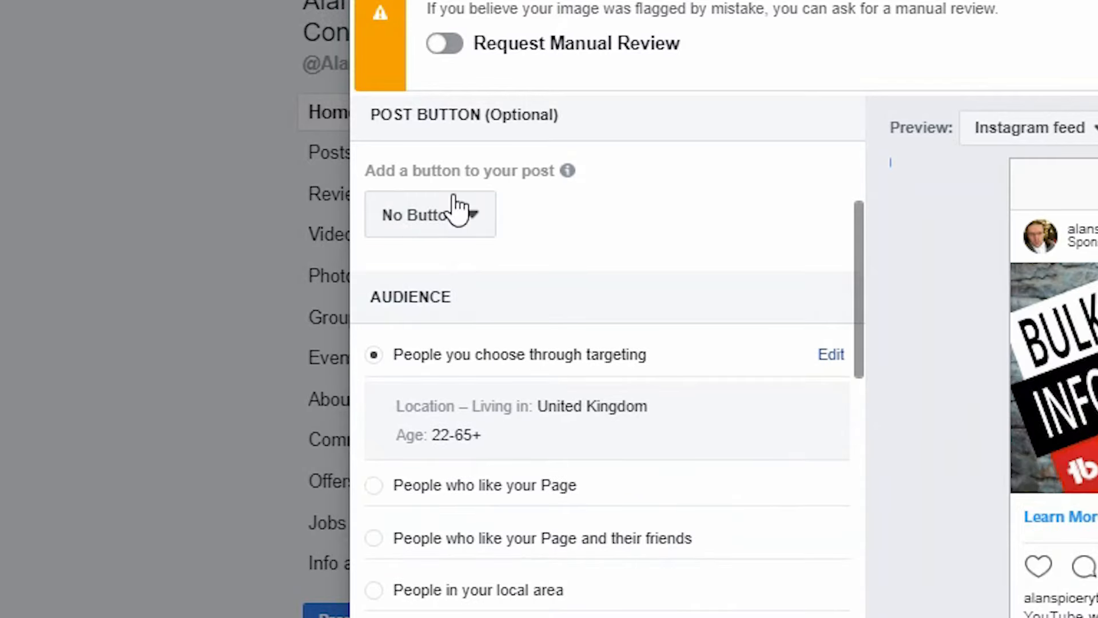
pyautogui.click(475, 219)
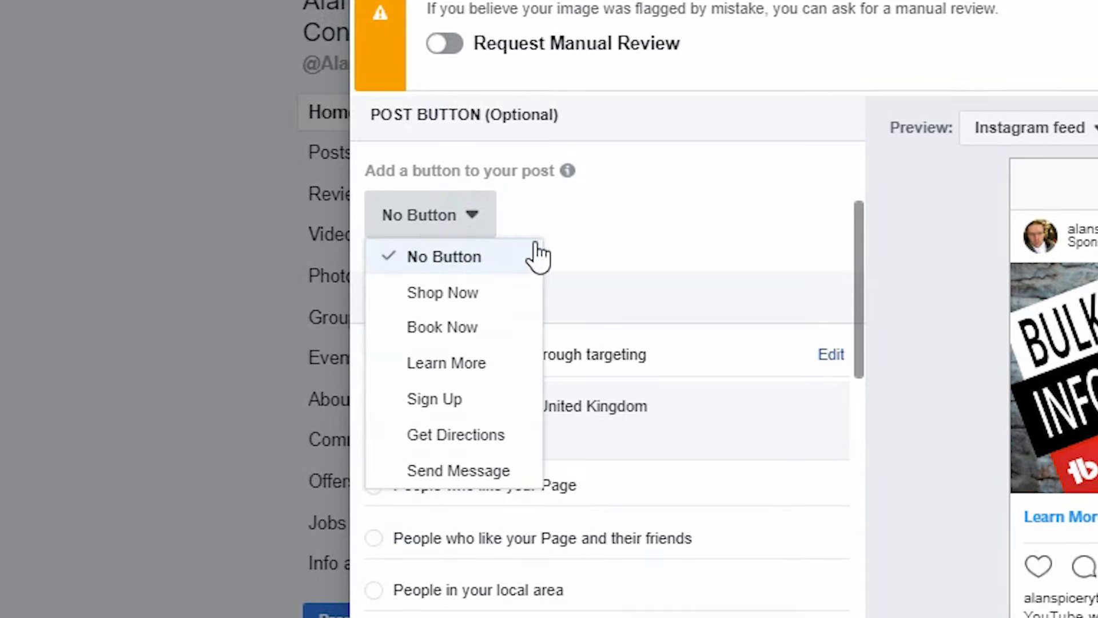
pyautogui.click(470, 221)
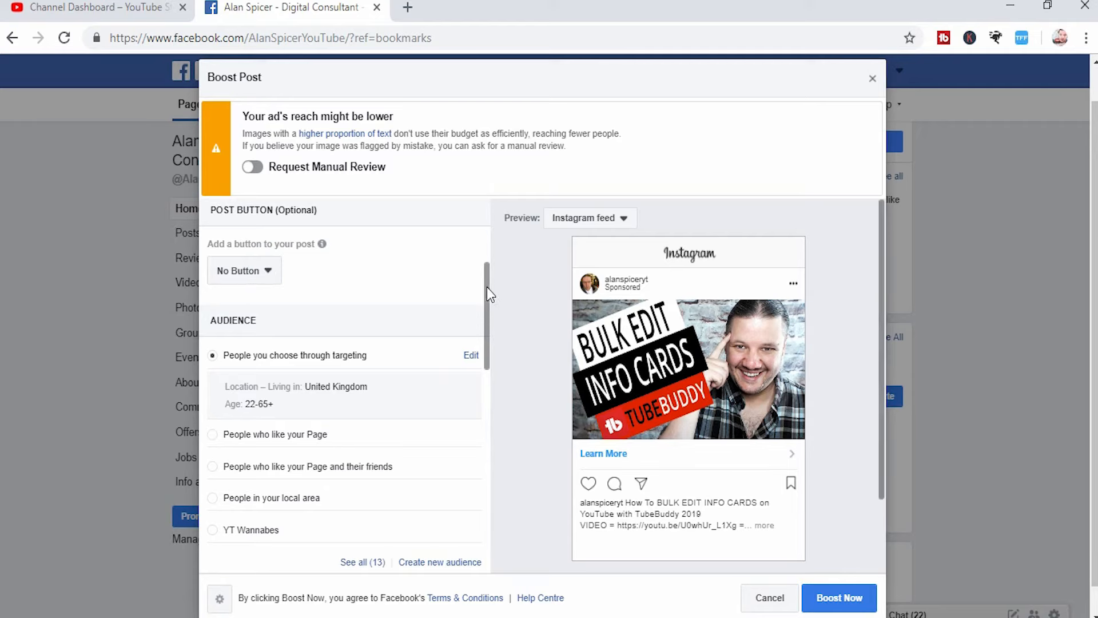
# Step: Examine the gender, age, location and detailed targeting options for creating a new audience, and close the form without saving
pyautogui.moveTo(486, 290); pyautogui.dragTo(484, 318)
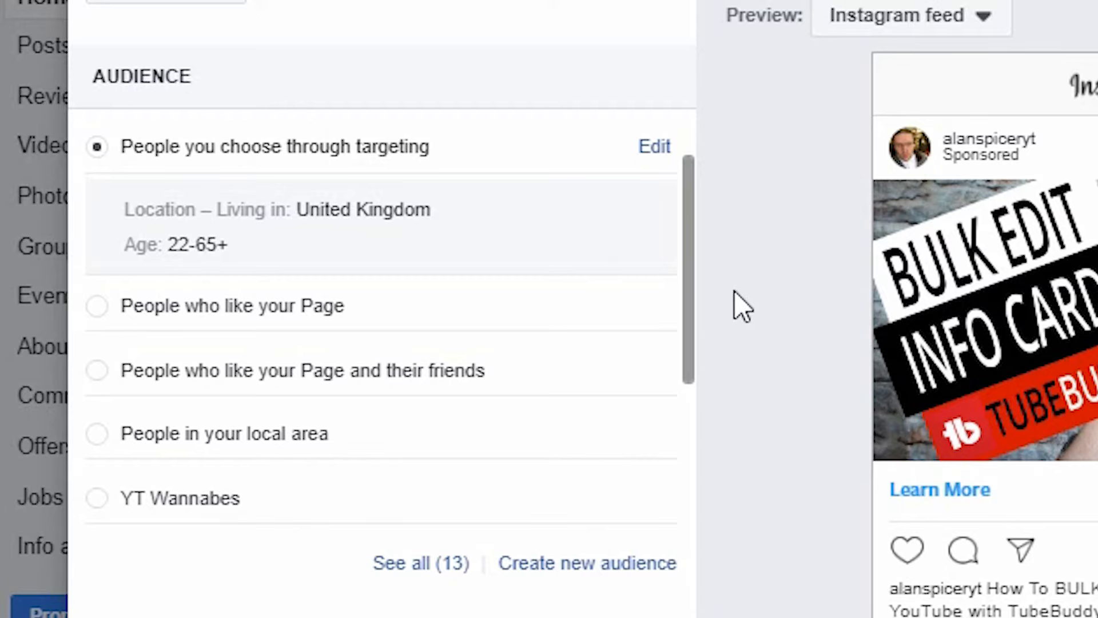
pyautogui.moveTo(689, 245); pyautogui.dragTo(696, 294)
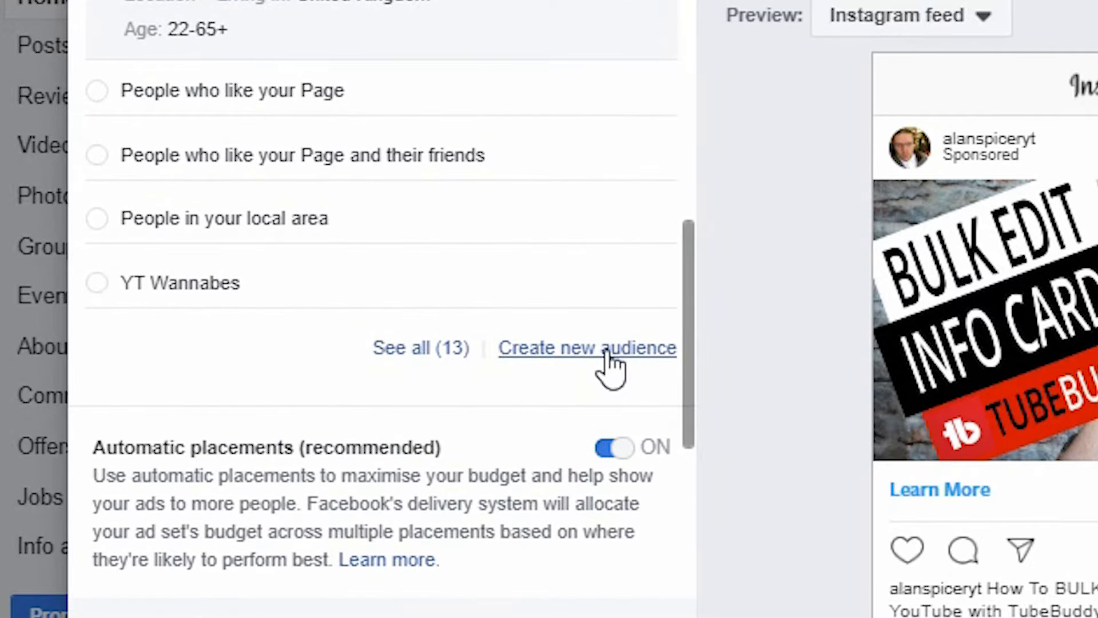
pyautogui.click(606, 350)
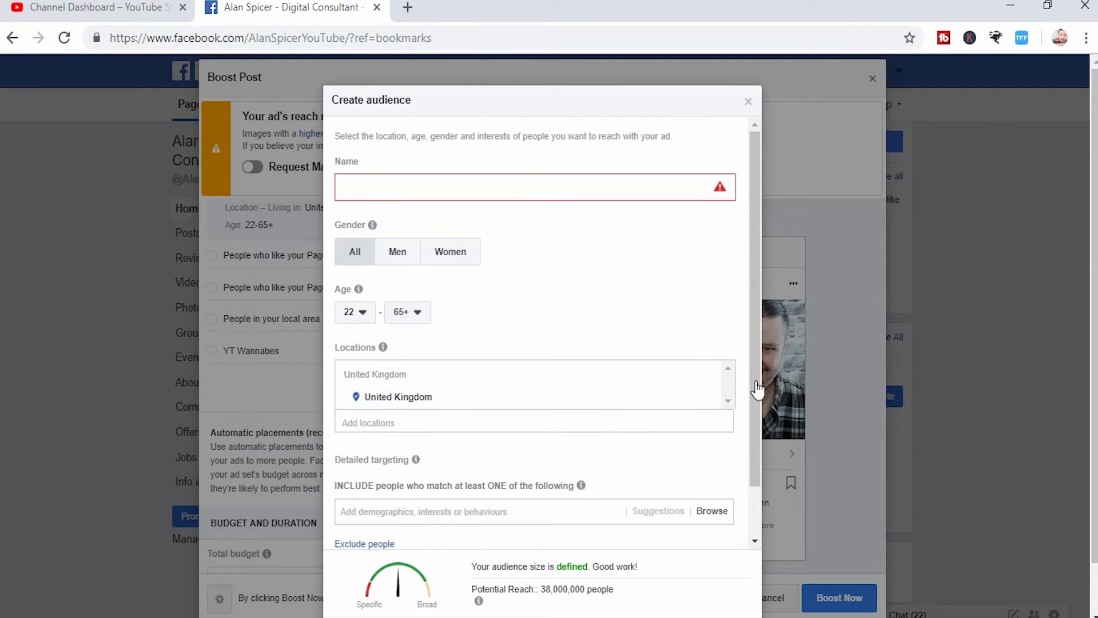
pyautogui.moveTo(751, 245); pyautogui.dragTo(773, 362)
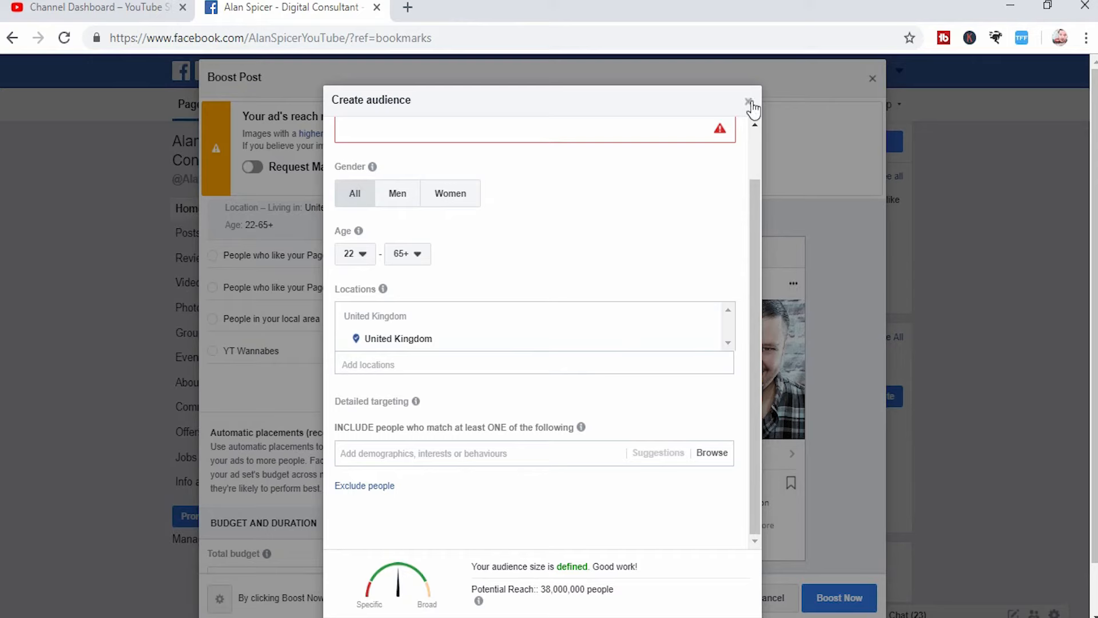
pyautogui.scroll(-1, 750, 108)
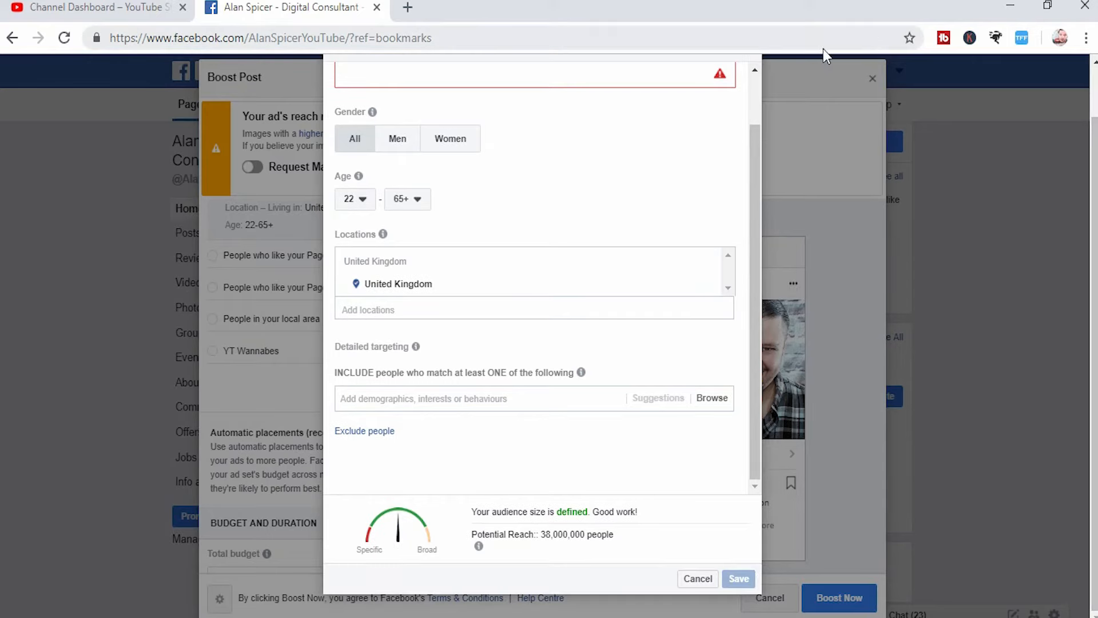
pyautogui.scroll(1, 753, 114)
pyautogui.click(754, 91)
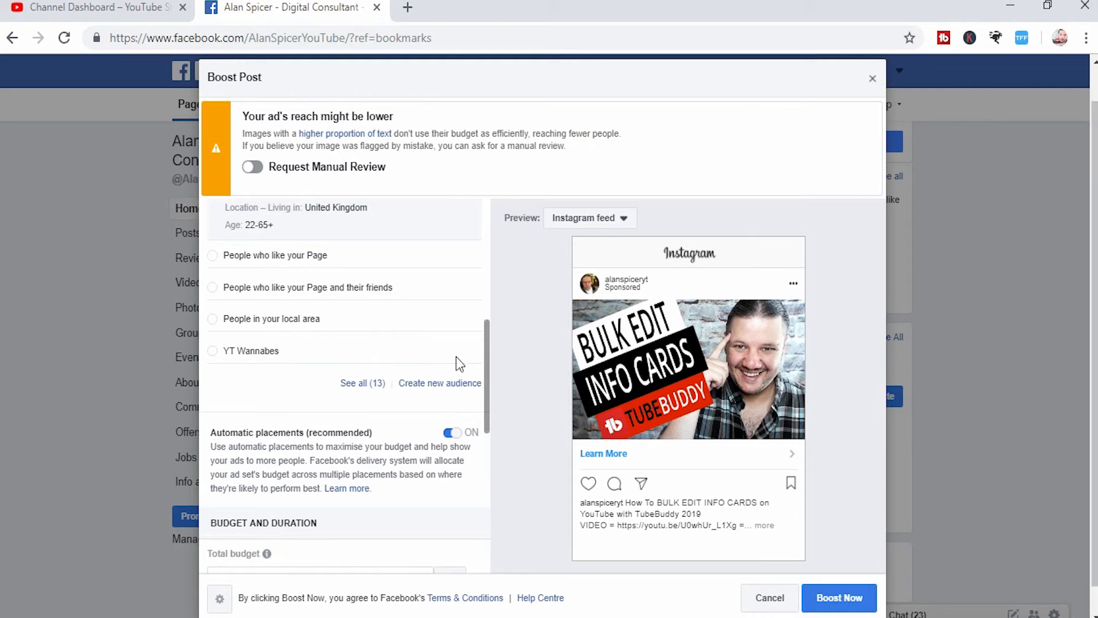
# Step: Select the saved YT Wannabes audience for the boosted post and review its targeting details
pyautogui.scroll(3, 478, 332)
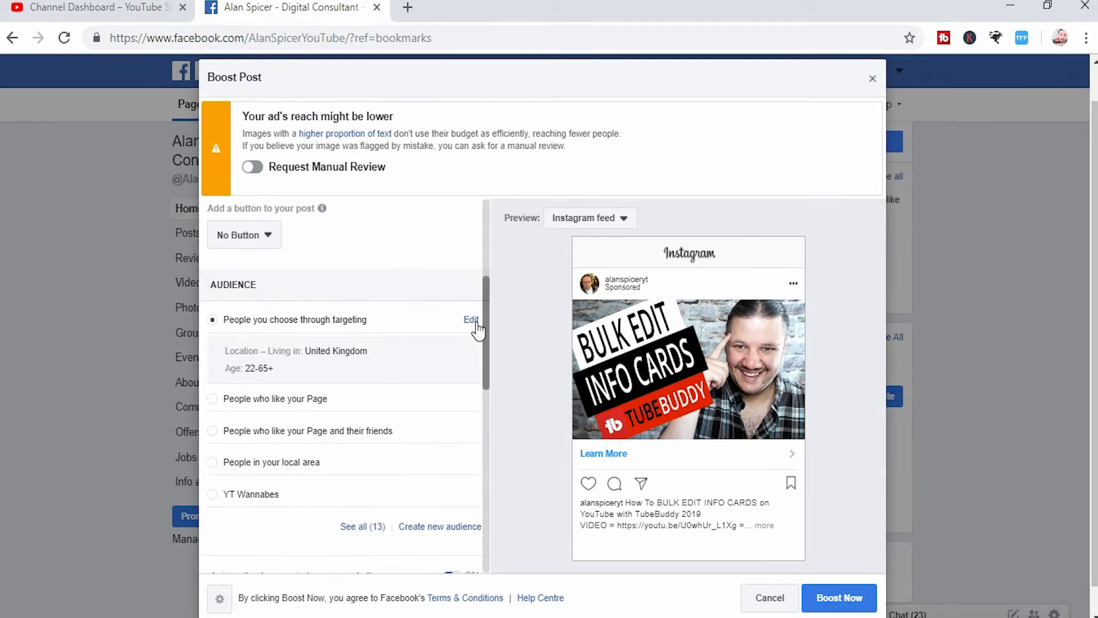
pyautogui.click(213, 495)
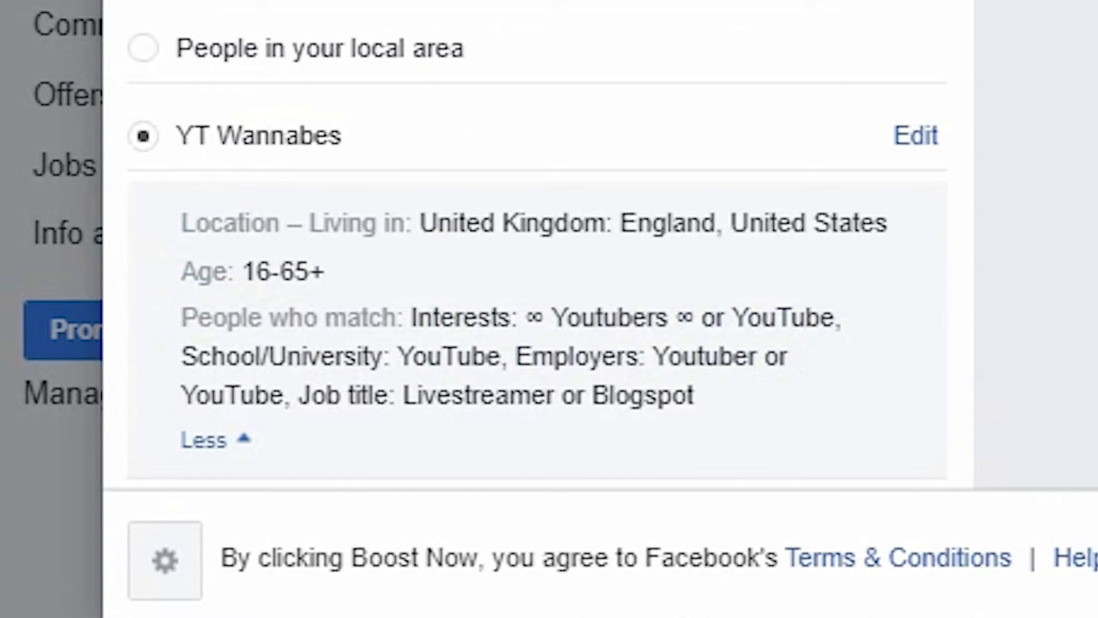
pyautogui.moveTo(549, 3); pyautogui.dragTo(1095, 3)
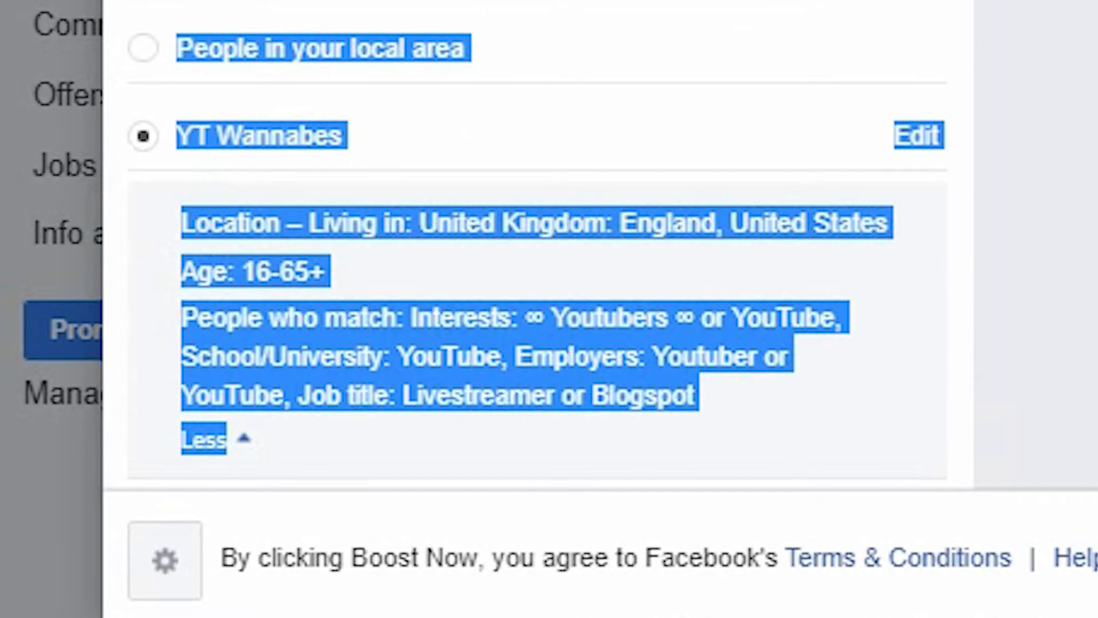
pyautogui.scroll(-1, 949, 355)
pyautogui.click(655, 234)
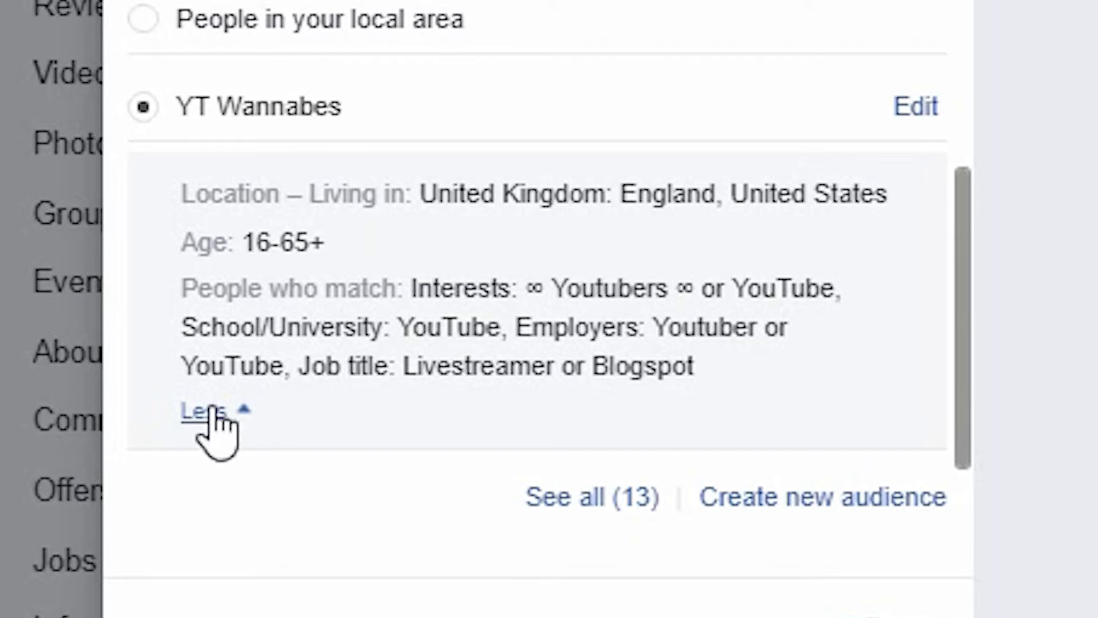
# Step: Review the placements and total budget, compare the 14-day and 1-day durations, and set the ad's duration to 14 days
pyautogui.moveTo(964, 243); pyautogui.dragTo(991, 370)
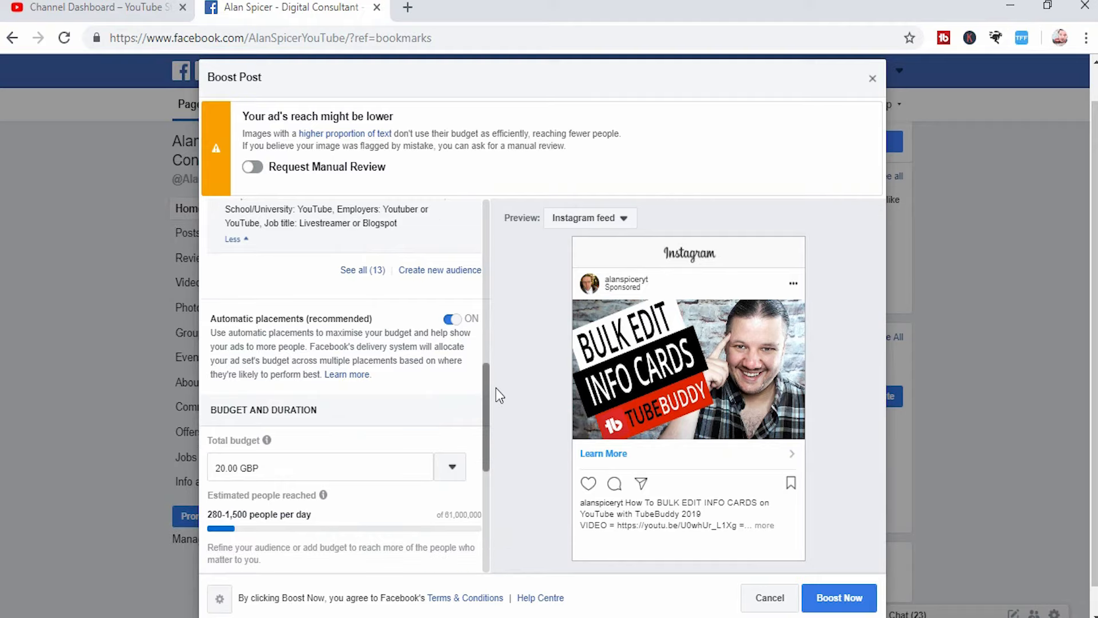
pyautogui.moveTo(497, 388); pyautogui.dragTo(496, 396)
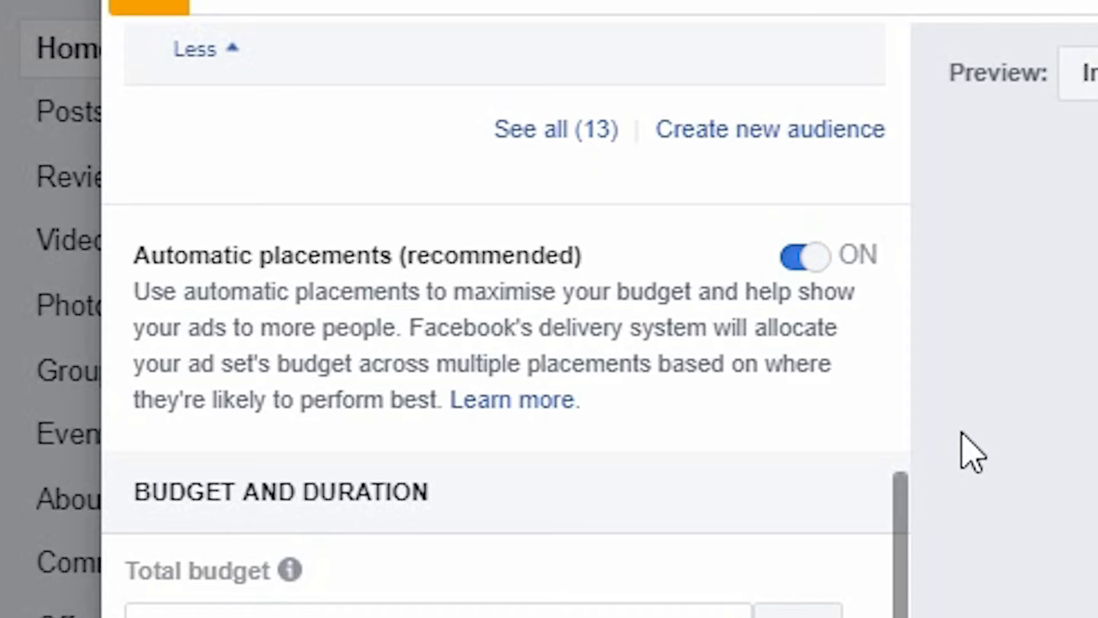
pyautogui.scroll(-5, 973, 452)
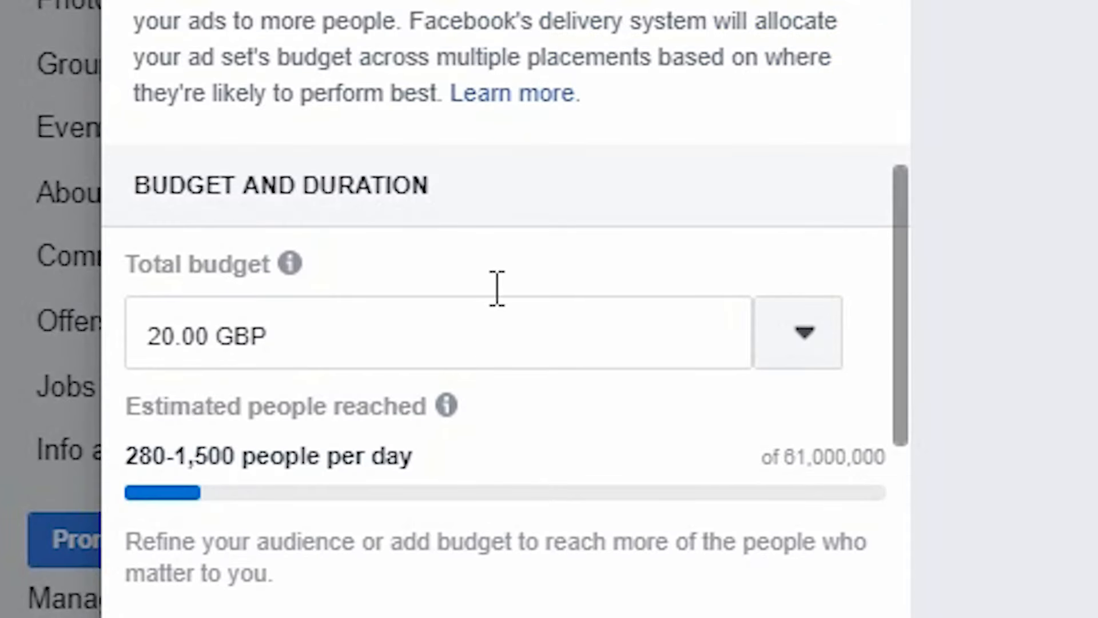
pyautogui.moveTo(289, 269)
pyautogui.moveTo(906, 246); pyautogui.dragTo(922, 312)
pyautogui.scroll(-4, 925, 349)
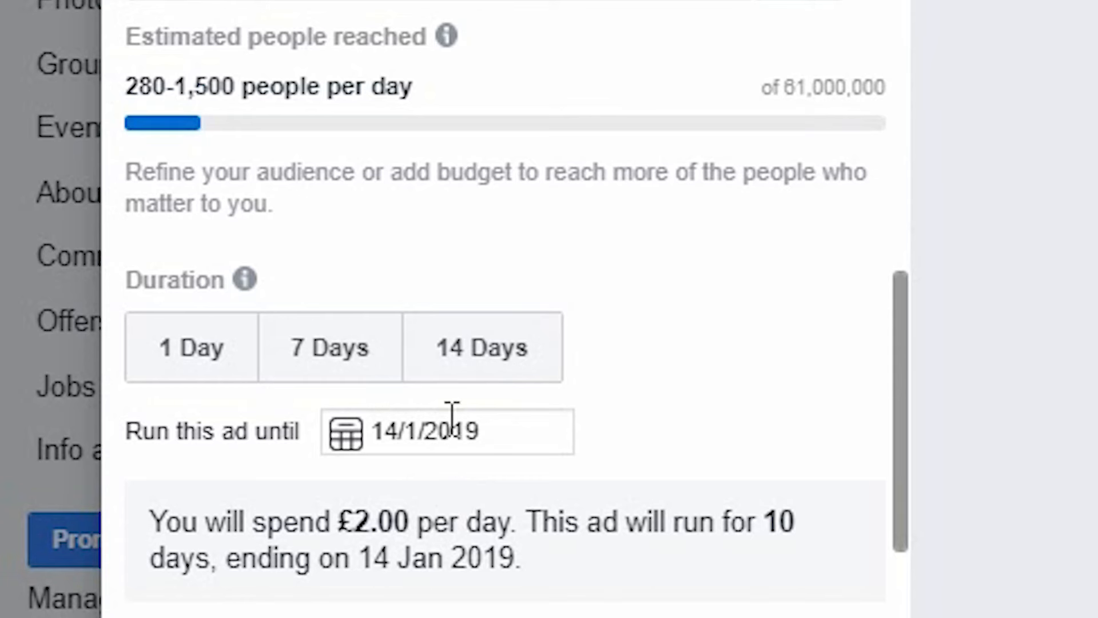
pyautogui.click(480, 348)
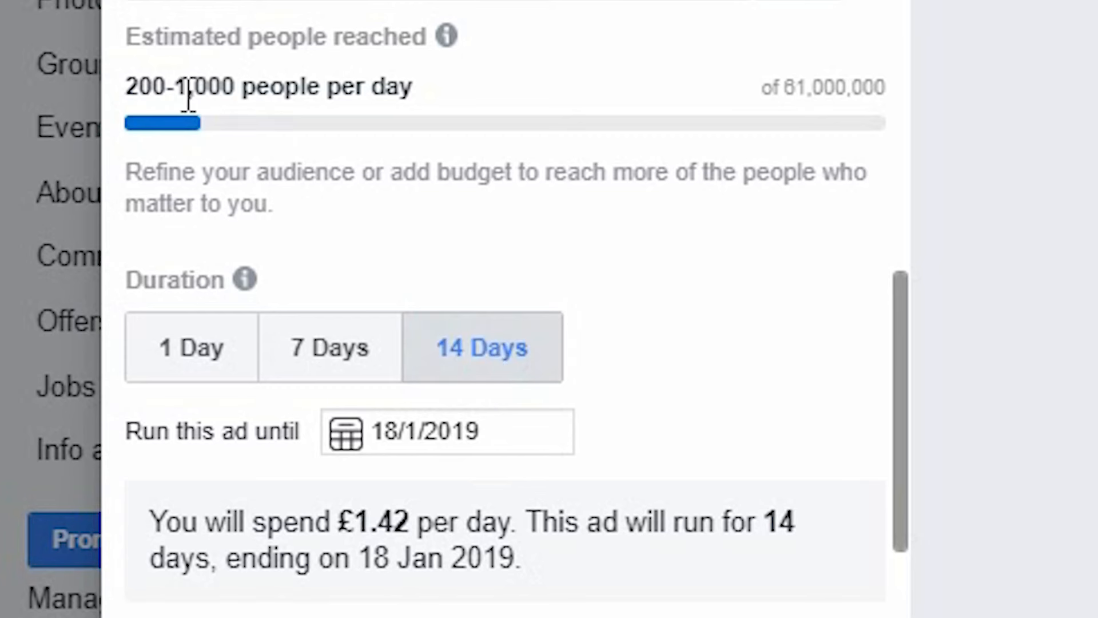
pyautogui.click(179, 347)
pyautogui.moveTo(264, 74)
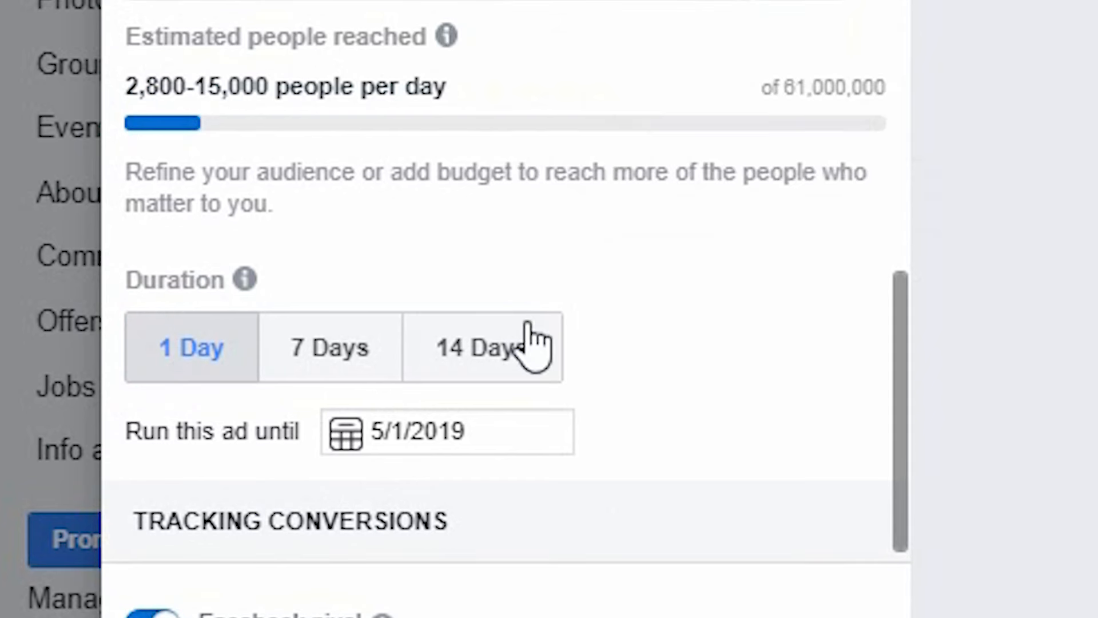
pyautogui.click(533, 344)
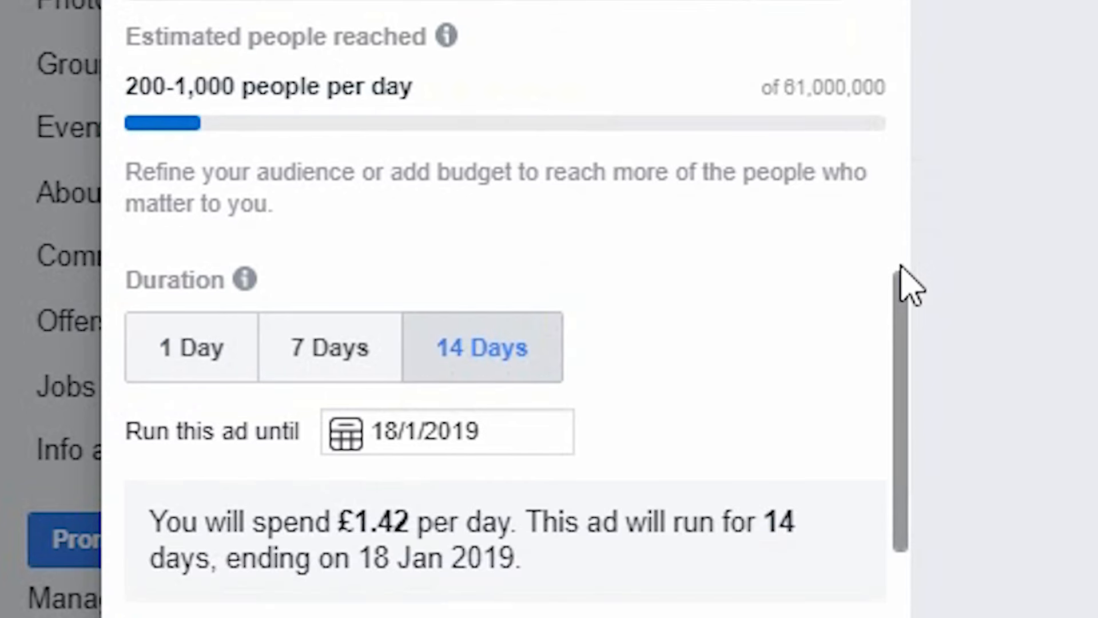
# Step: Review the Facebook pixel setting for tracking the ad's conversions and move on to the payment section
pyautogui.moveTo(903, 318); pyautogui.dragTo(932, 481)
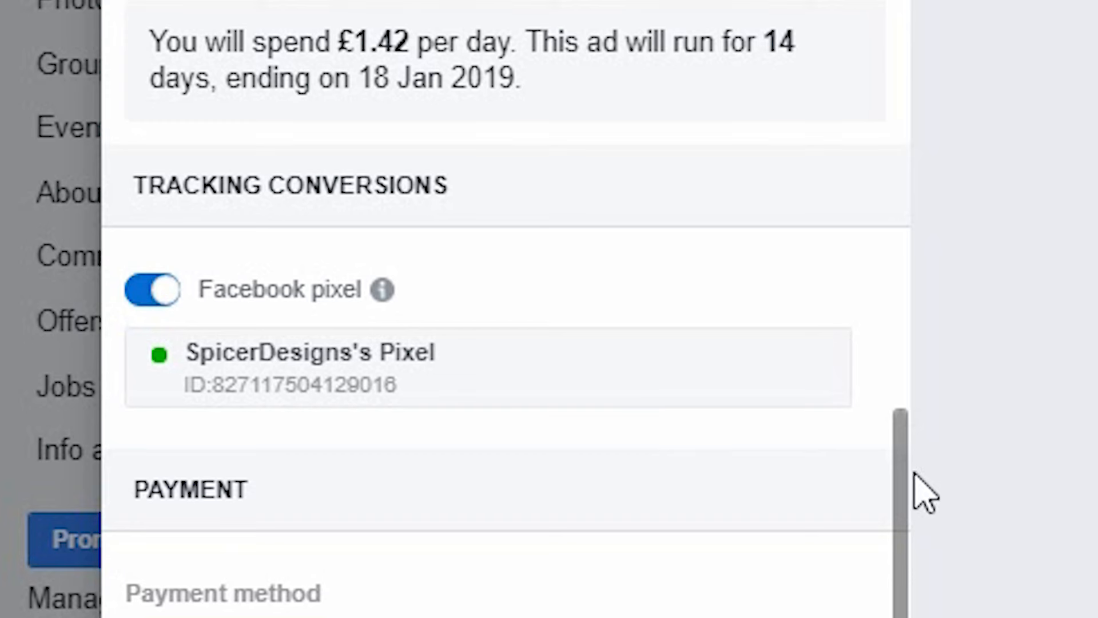
pyautogui.click(897, 454)
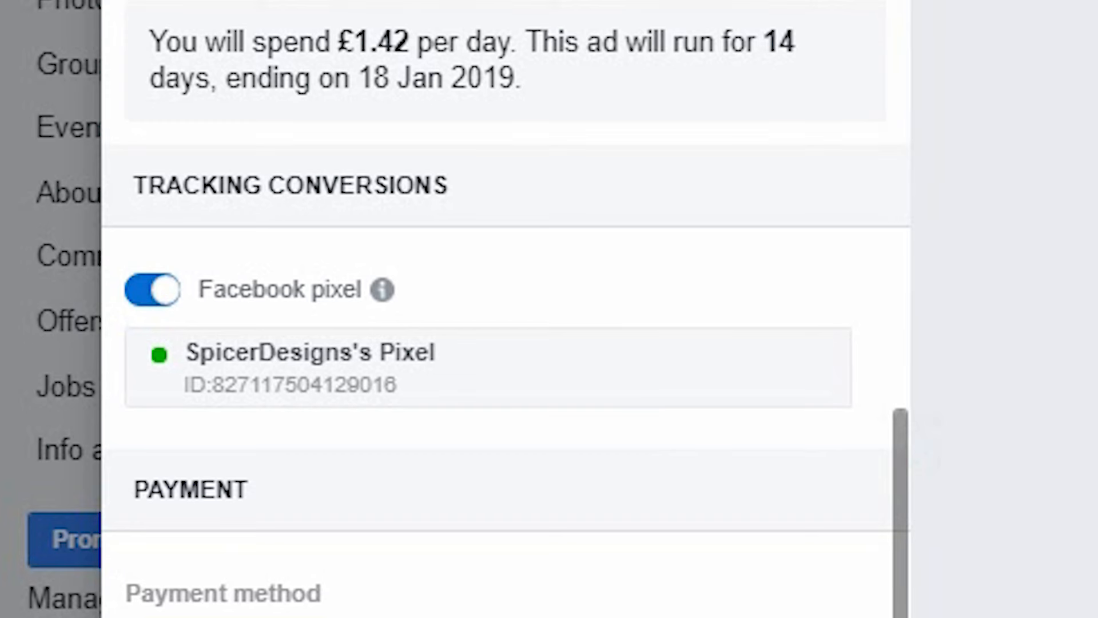